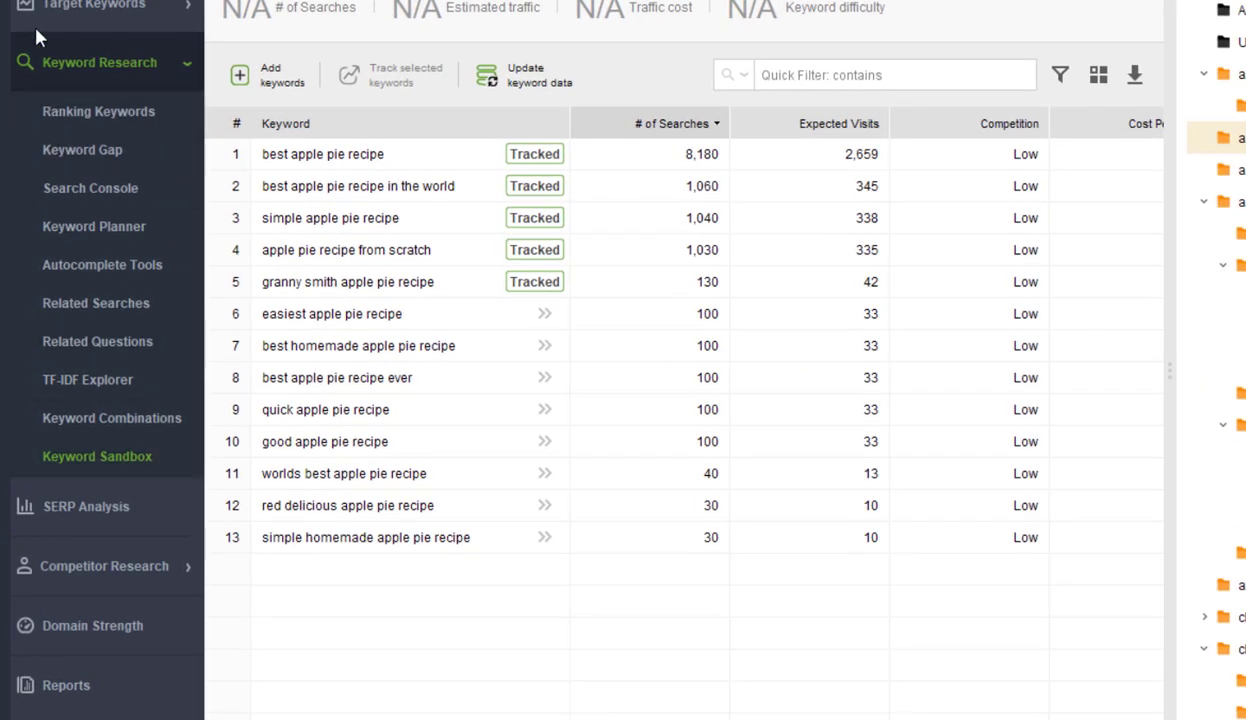
Step: Glance at the keyword map, then return to the Keyword Sandbox
left_click(35, 20)
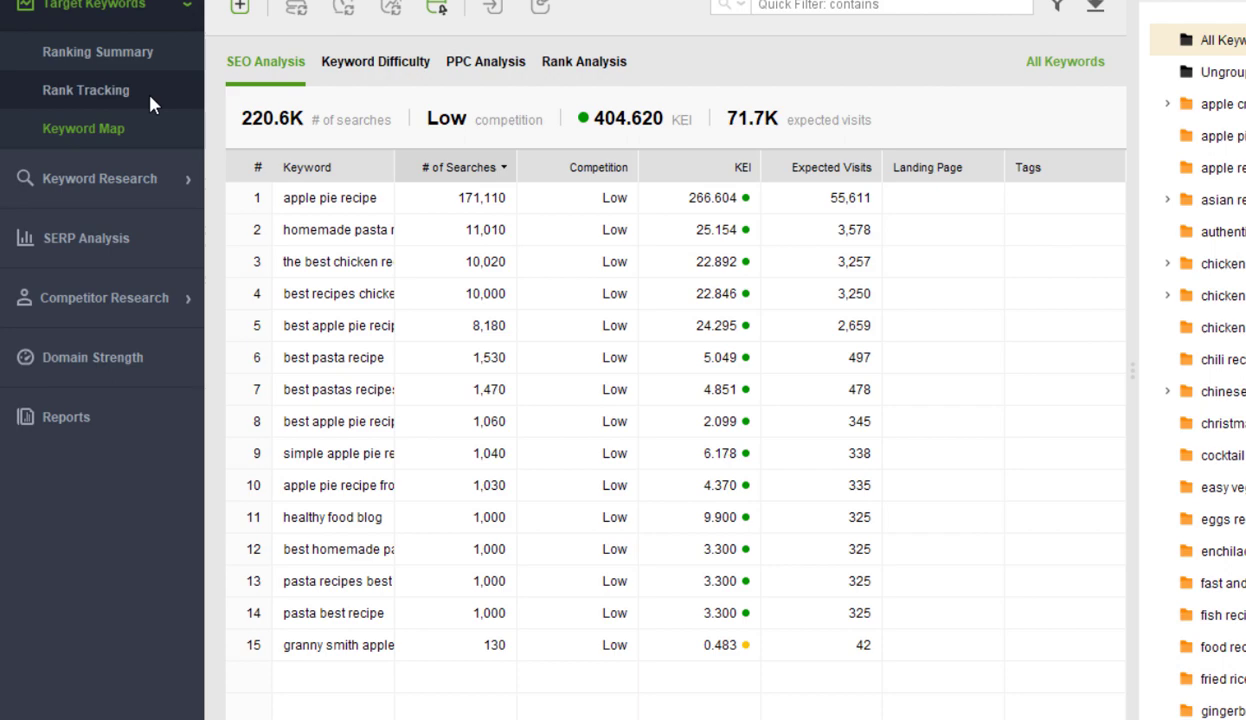
left_click(150, 178)
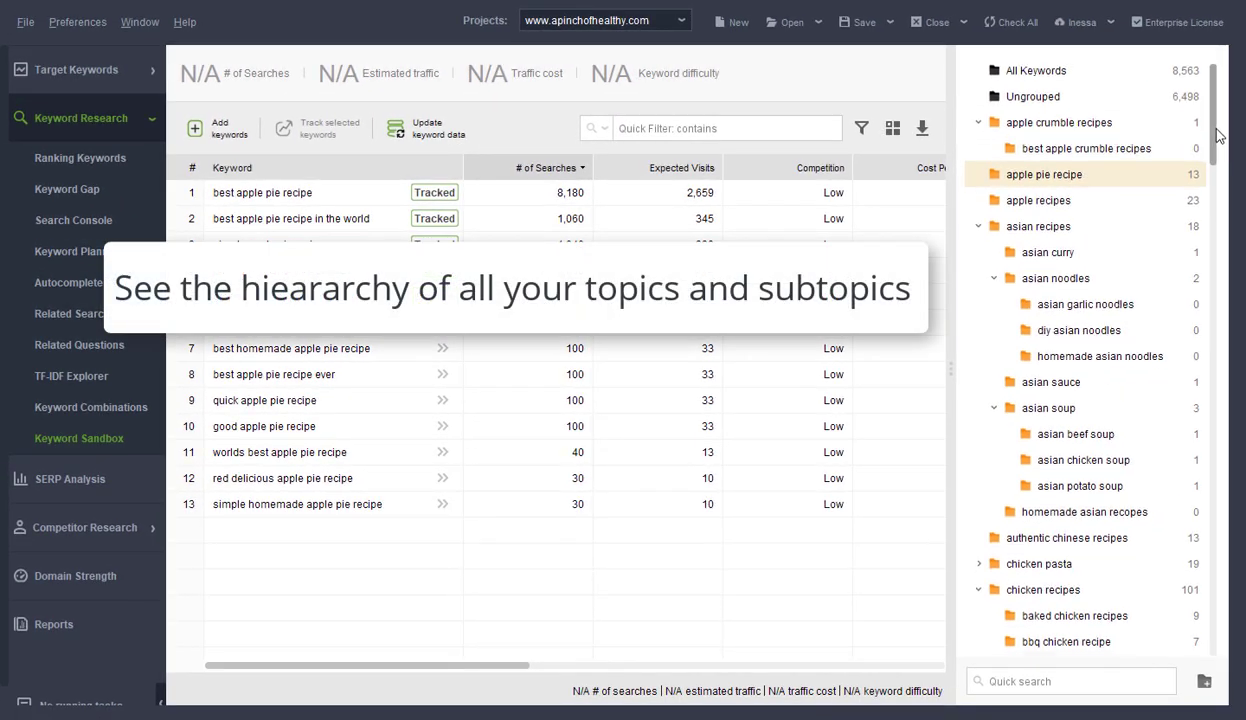
mouse_move(1213, 128)
left_mouse_down()
mouse_move(1228, 198)
mouse_move(1219, 117)
left_mouse_up()
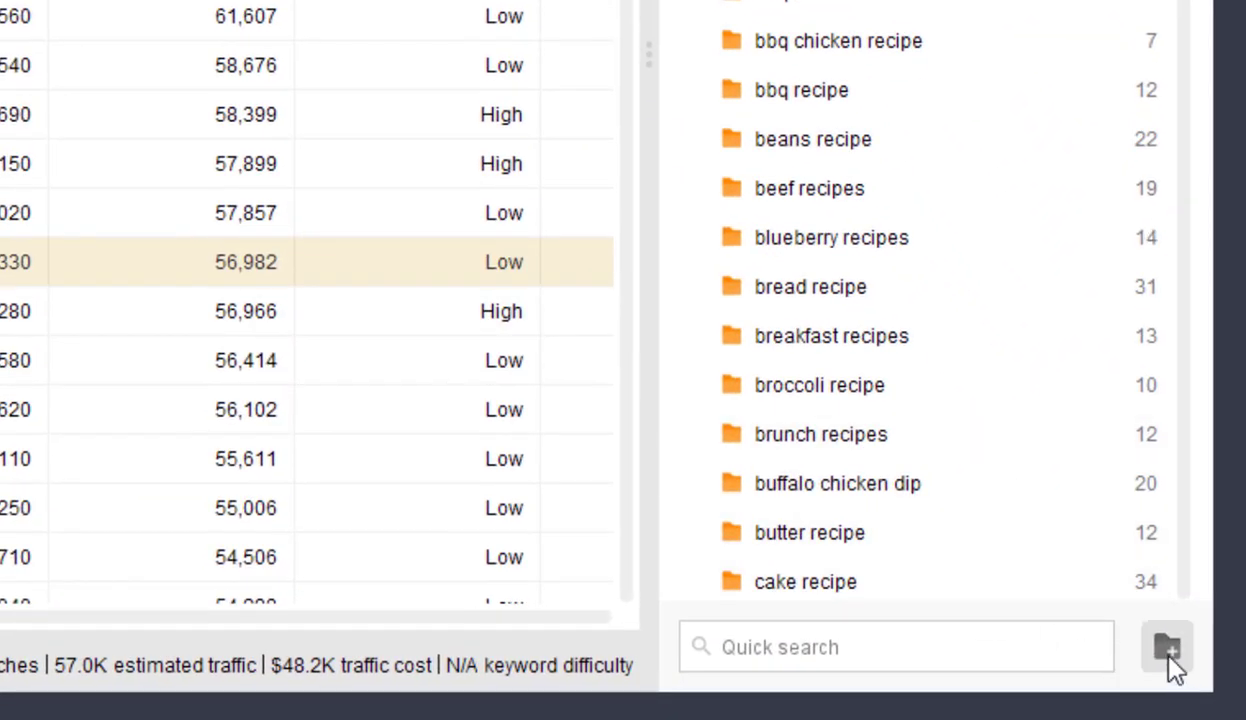
Step: Create a new keyword group named 'apple crumble recipes'
left_click(1167, 648)
type("apple crumble recipes")
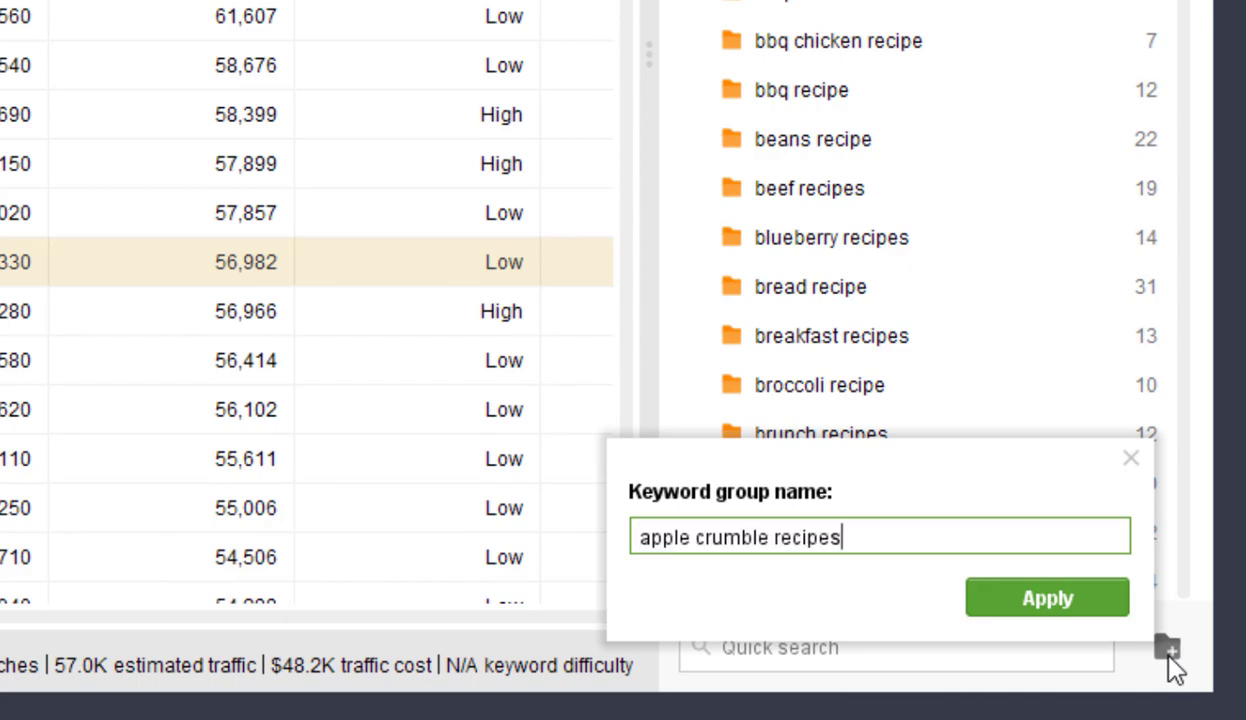
left_click(1078, 600)
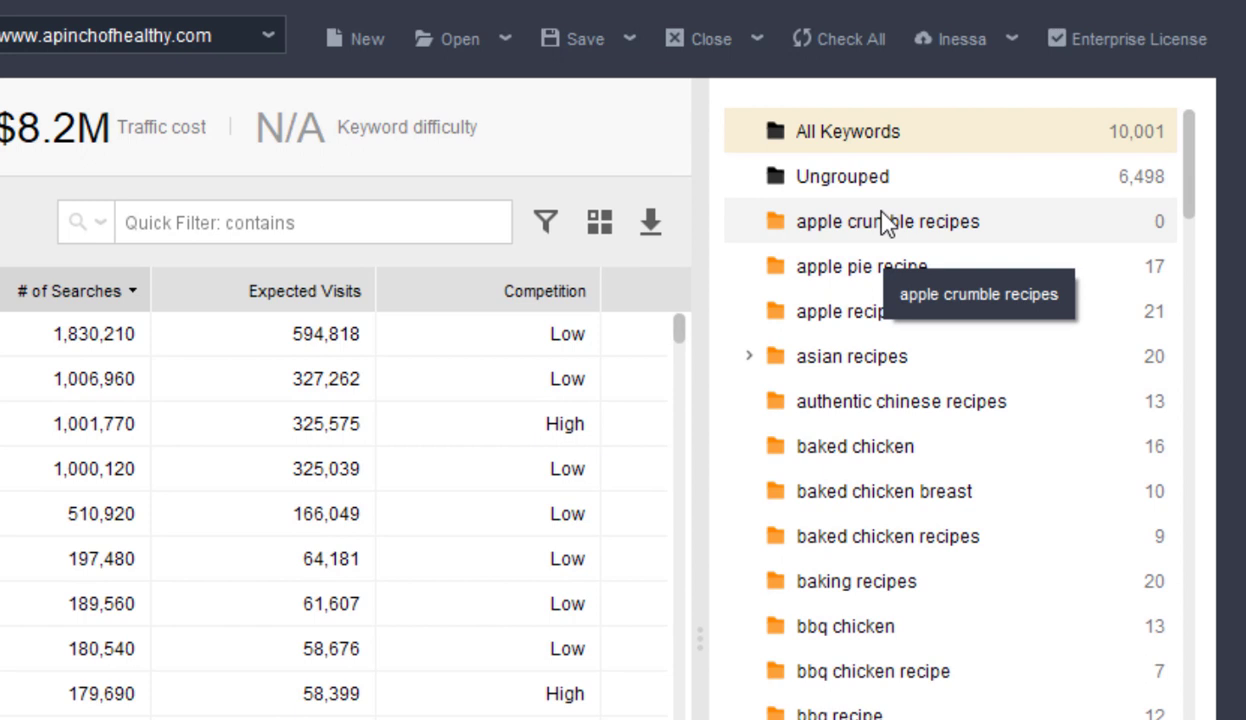
Step: Add a 'best apple crumble recipes' subgroup inside apple crumble recipes
left_click(1037, 131)
right_click(885, 229)
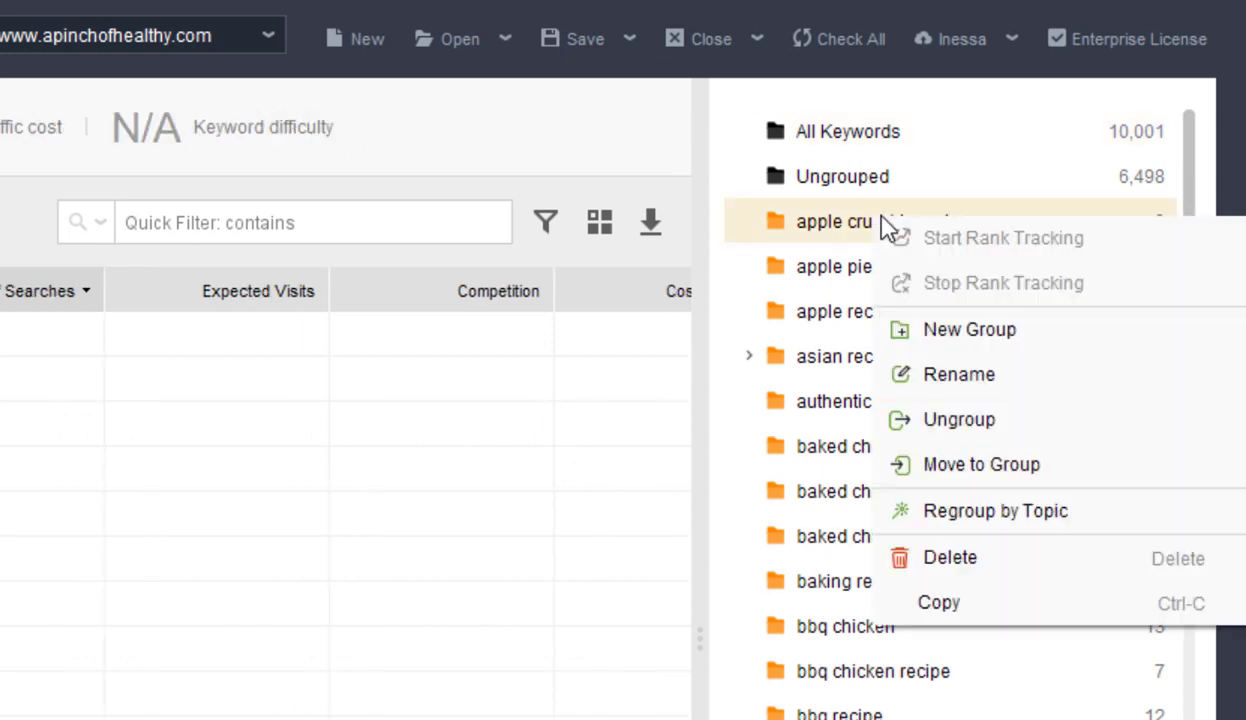
left_click(968, 334)
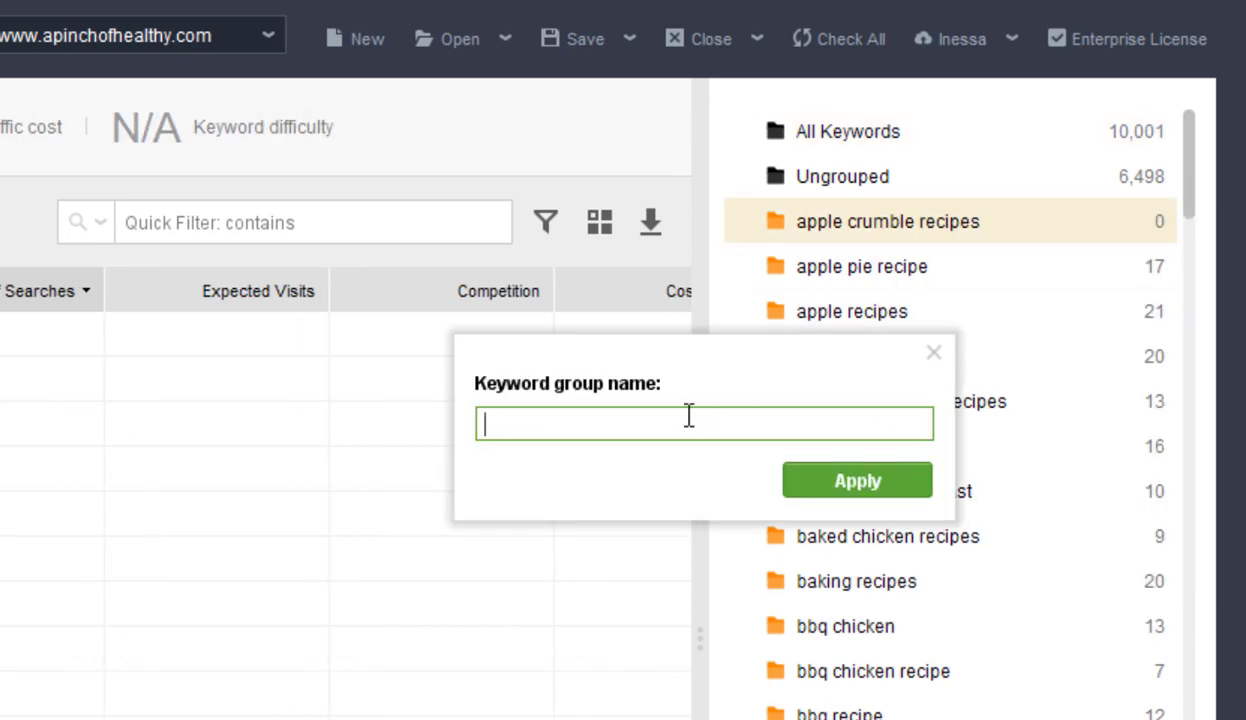
type("best apple crumble recipes")
key("Return")
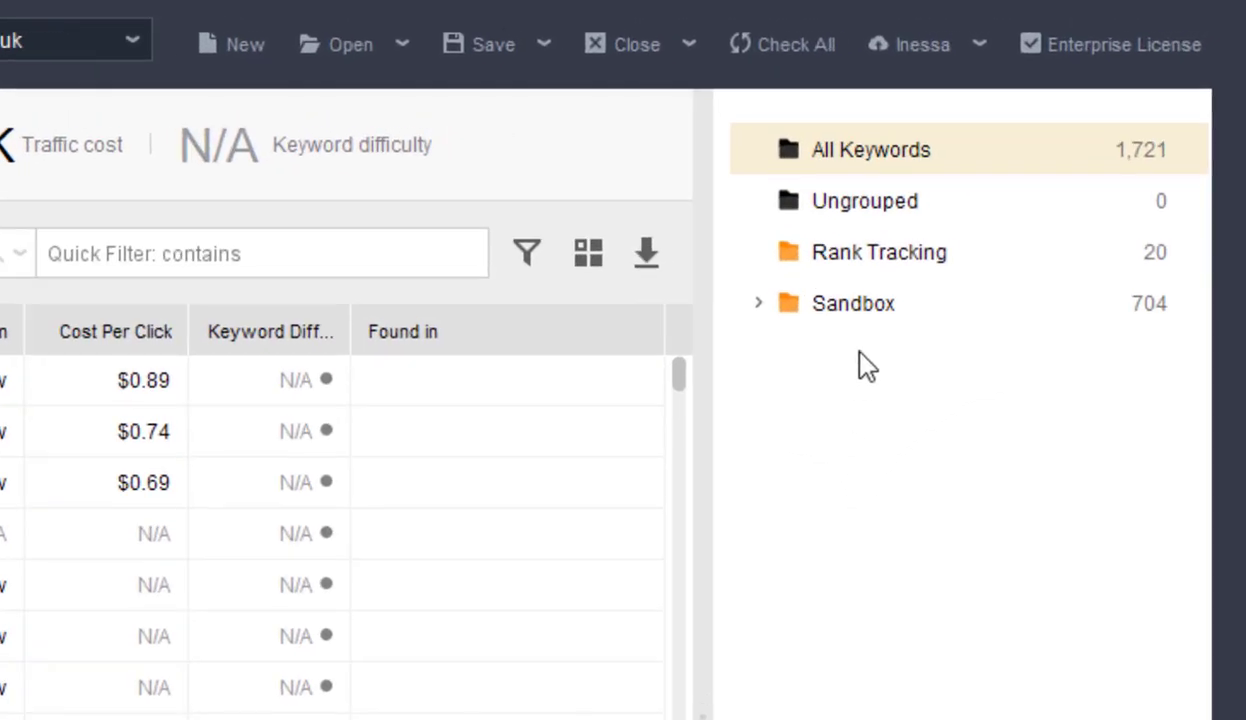
Step: Review the Rank Tracking and Sandbox groups, then switch projects and show Ungrouped keywords
left_click(863, 262)
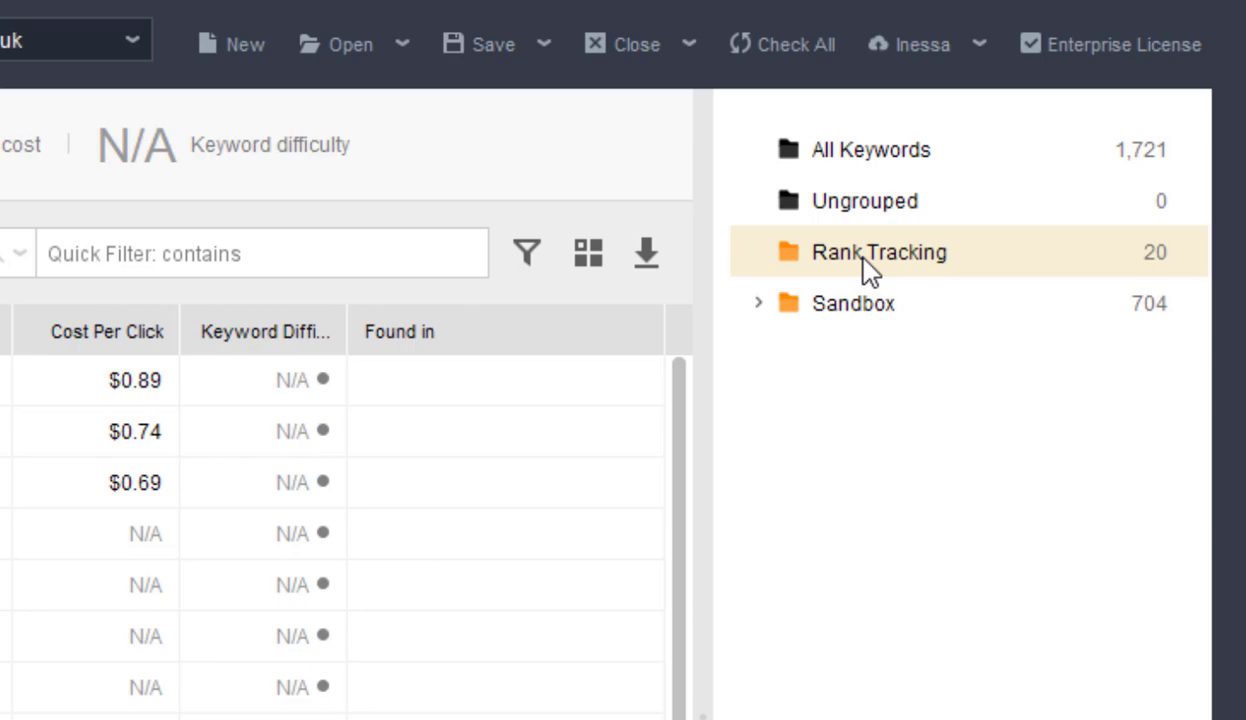
left_click(865, 308)
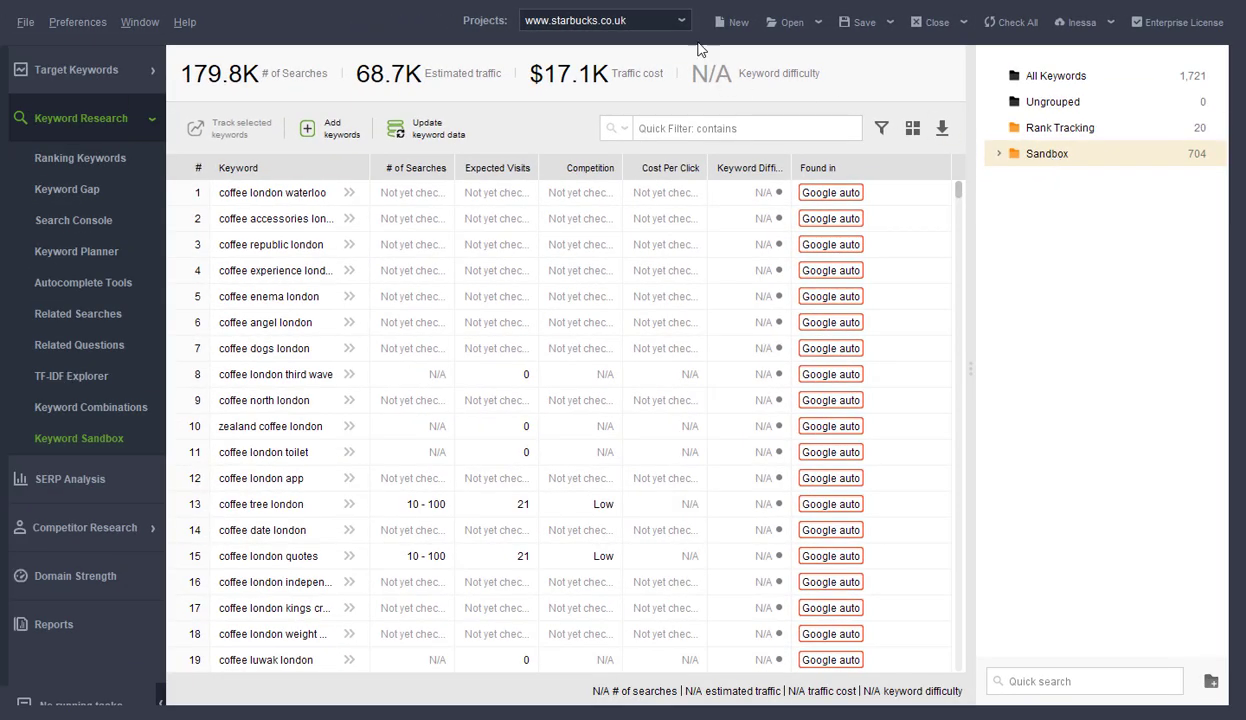
left_click(676, 22)
left_click(640, 89)
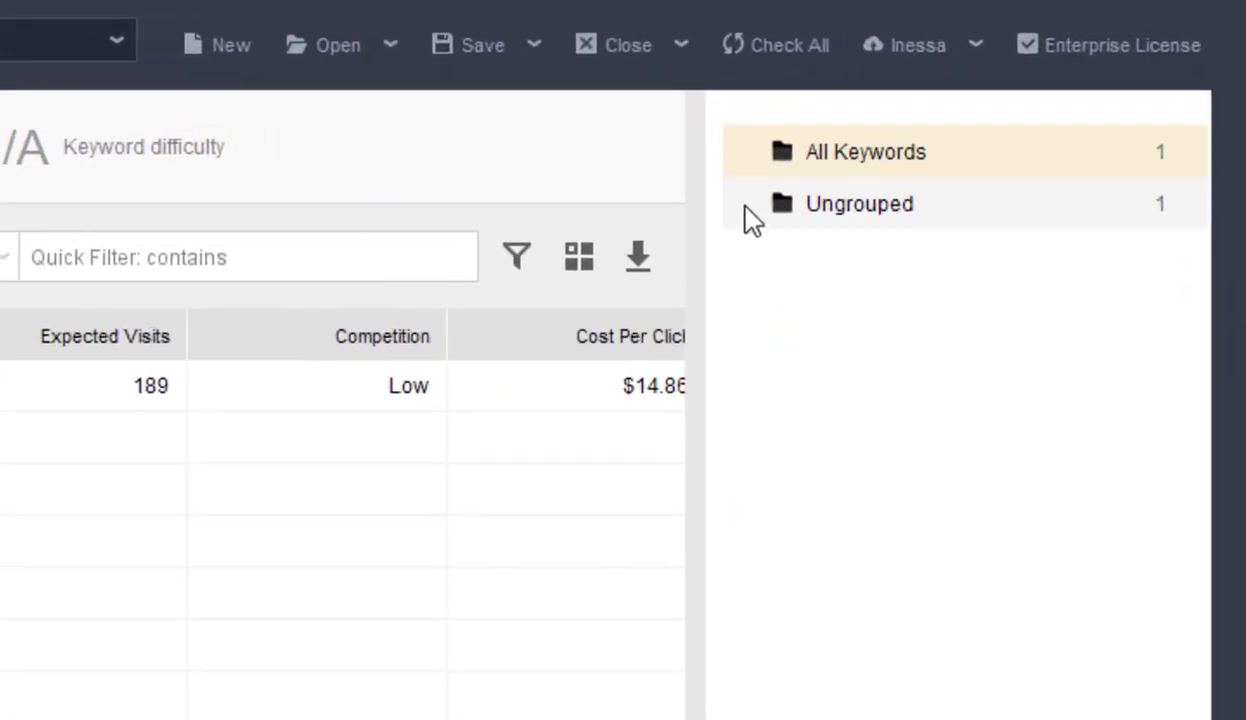
left_click(753, 206)
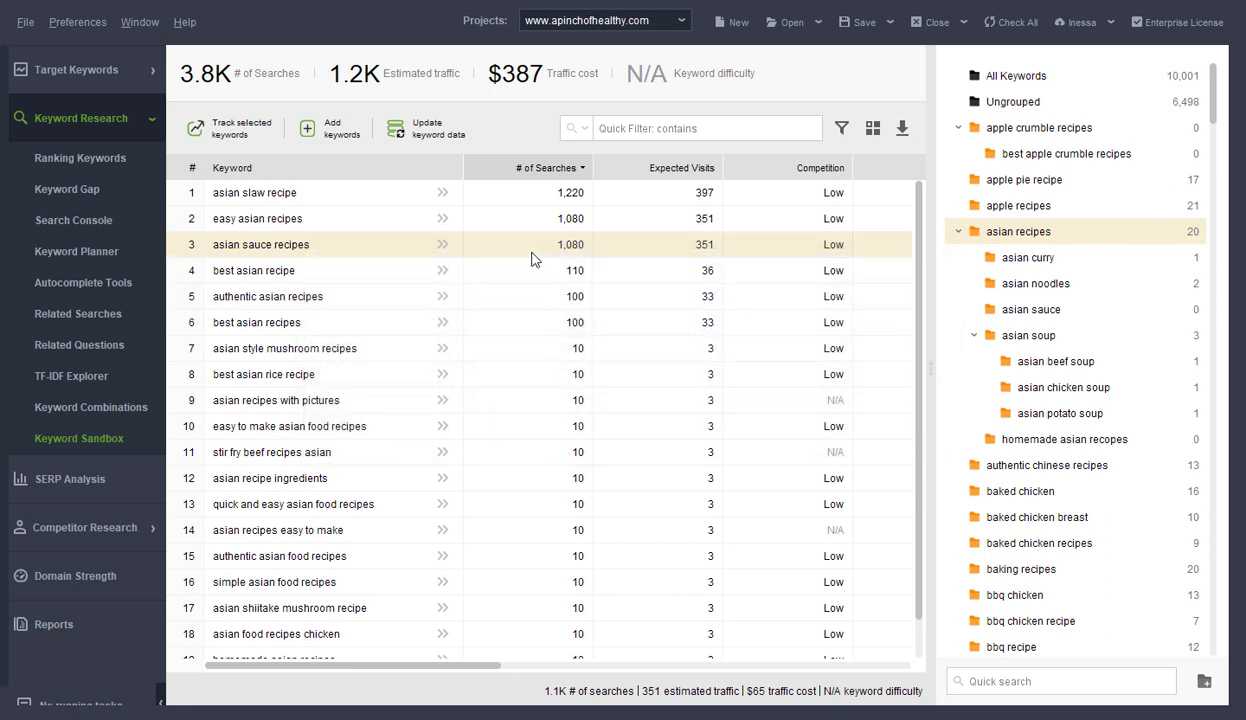
Step: Copy 'asian sauce recipes' into the asian sauce subgroup and confirm asian recipes still holds it
left_click_drag(573, 250, 970, 311)
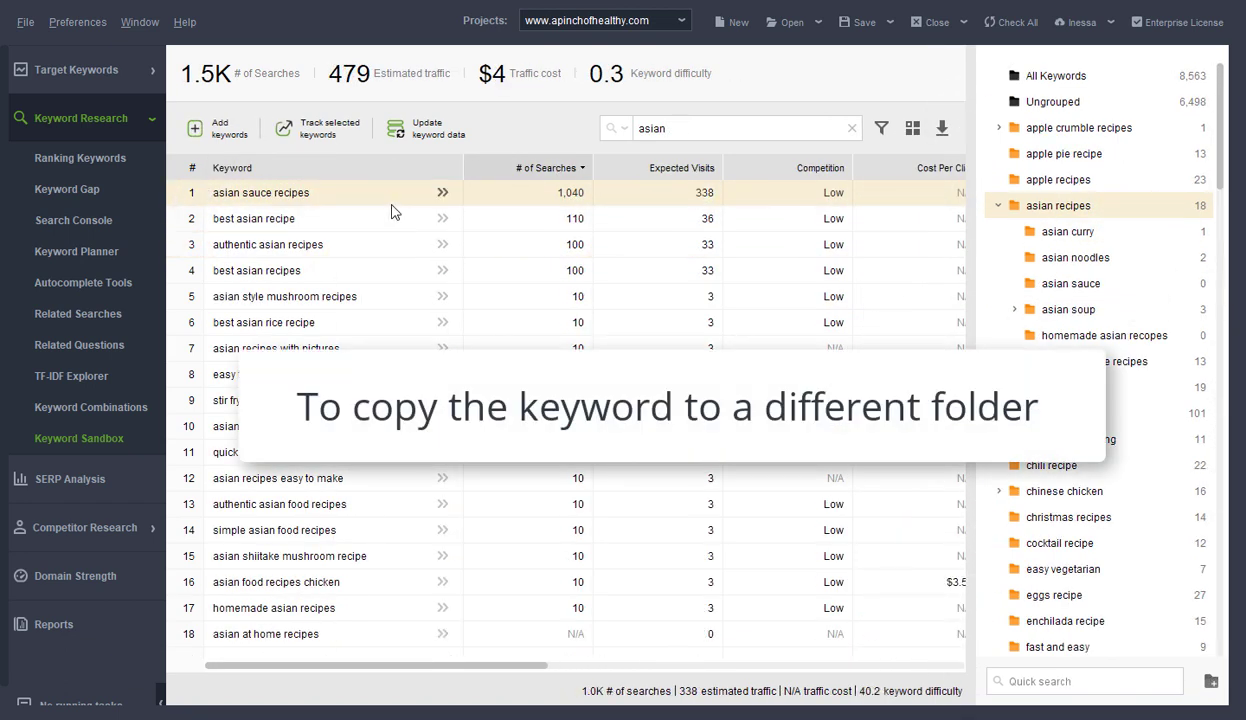
left_click_drag(388, 199, 1051, 287)
left_click(1051, 285)
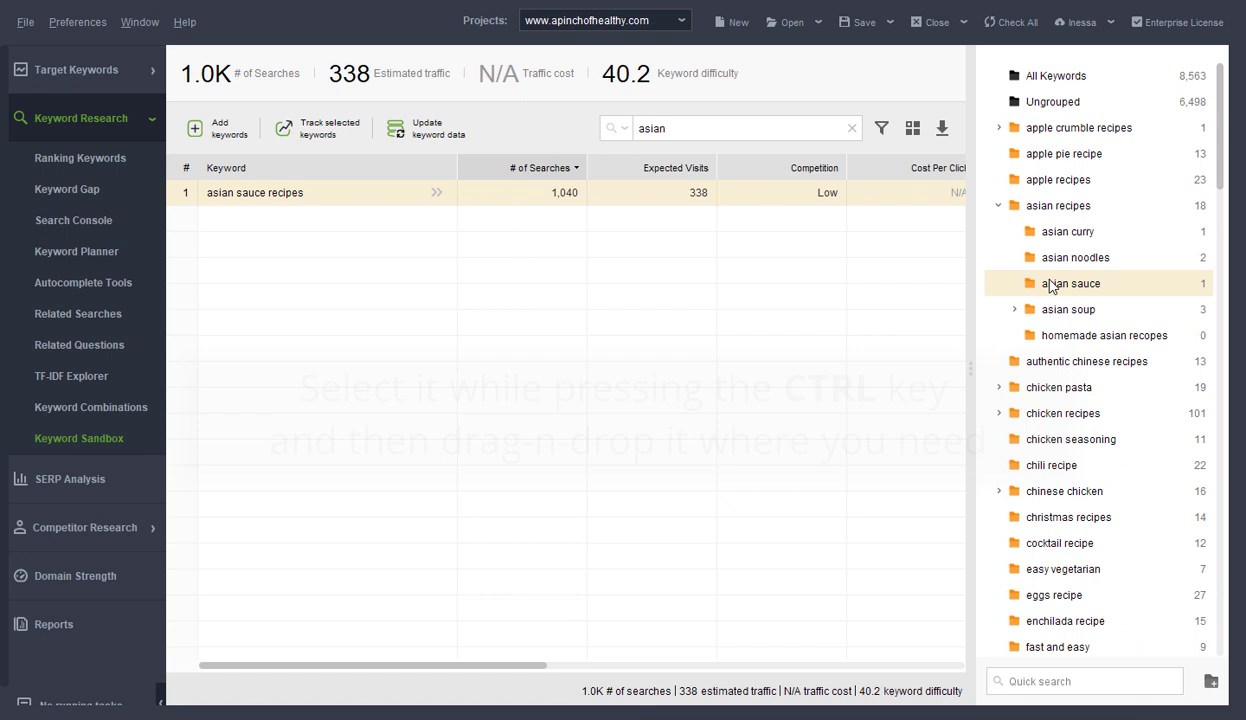
left_click(1044, 210)
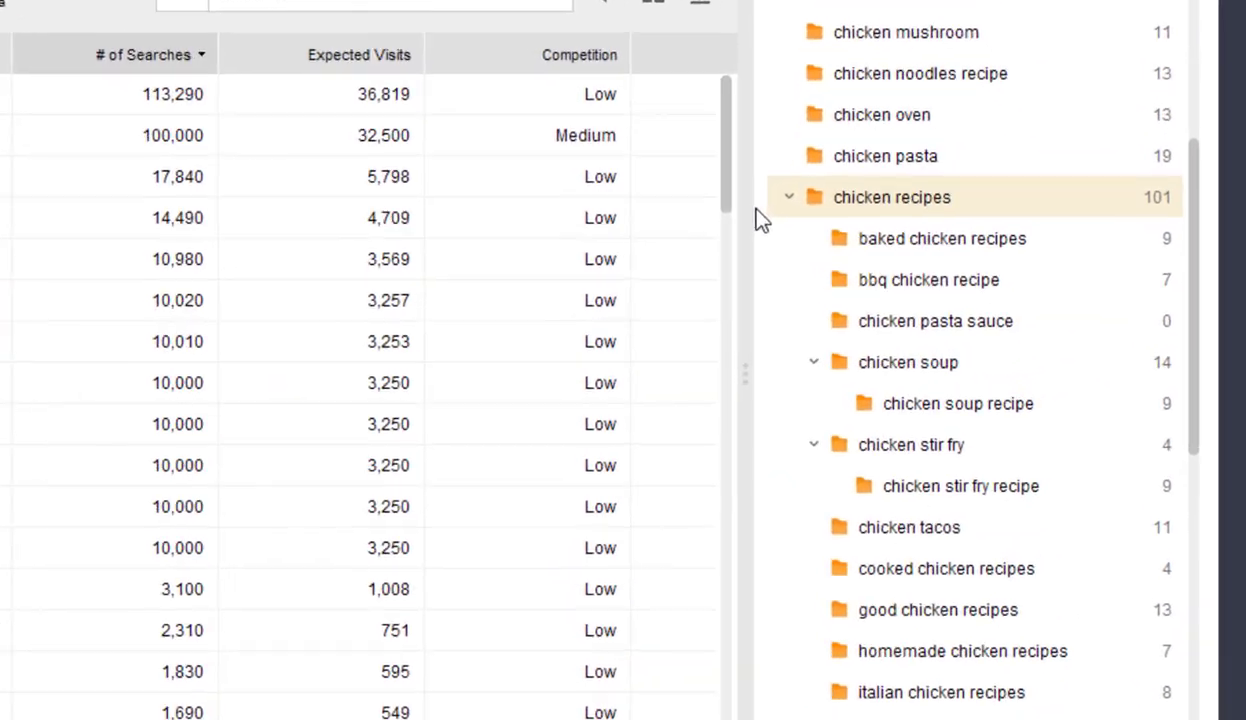
Step: Move chicken pasta sauce under chicken pasta, then list and expand the chicken recipes group
left_click(830, 318)
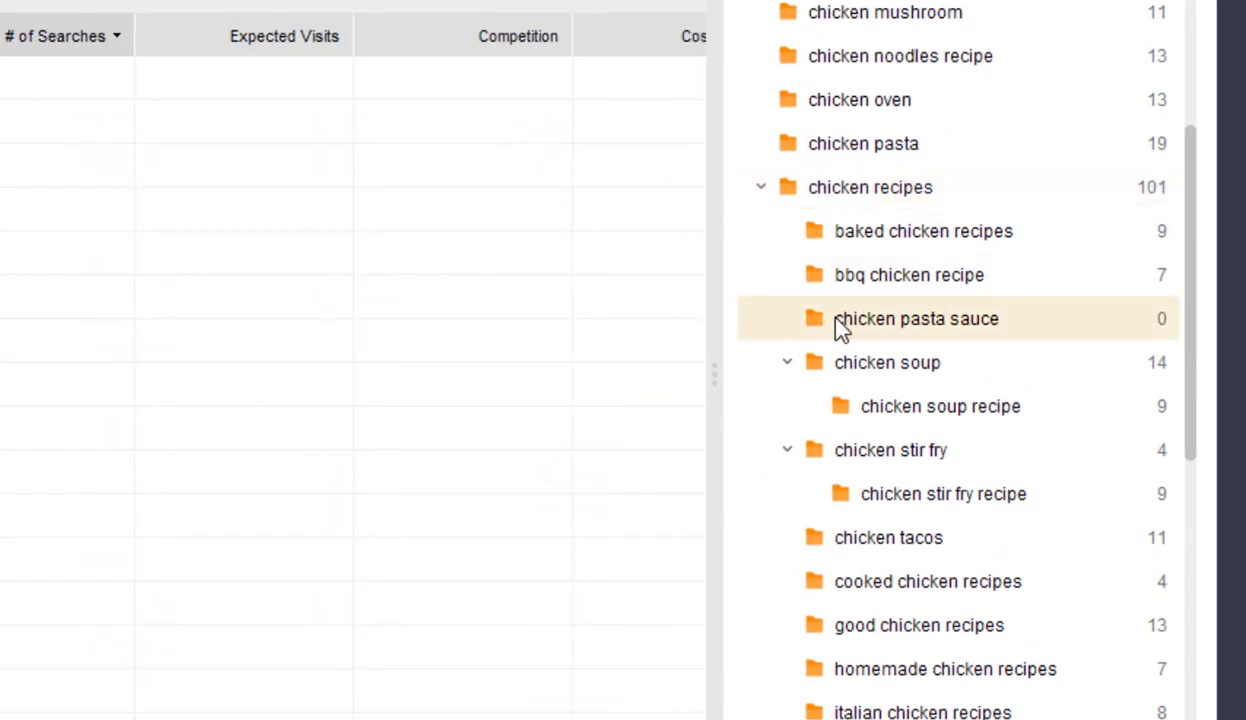
left_click_drag(835, 318, 798, 151)
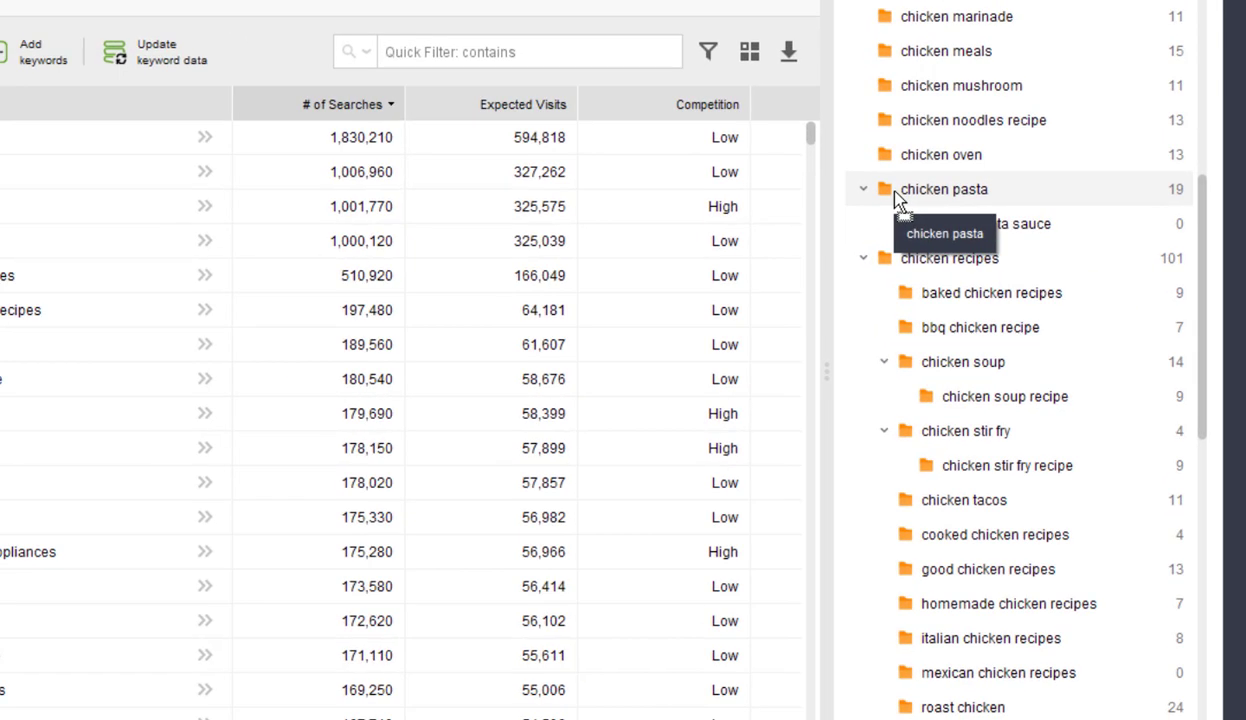
left_click(864, 260)
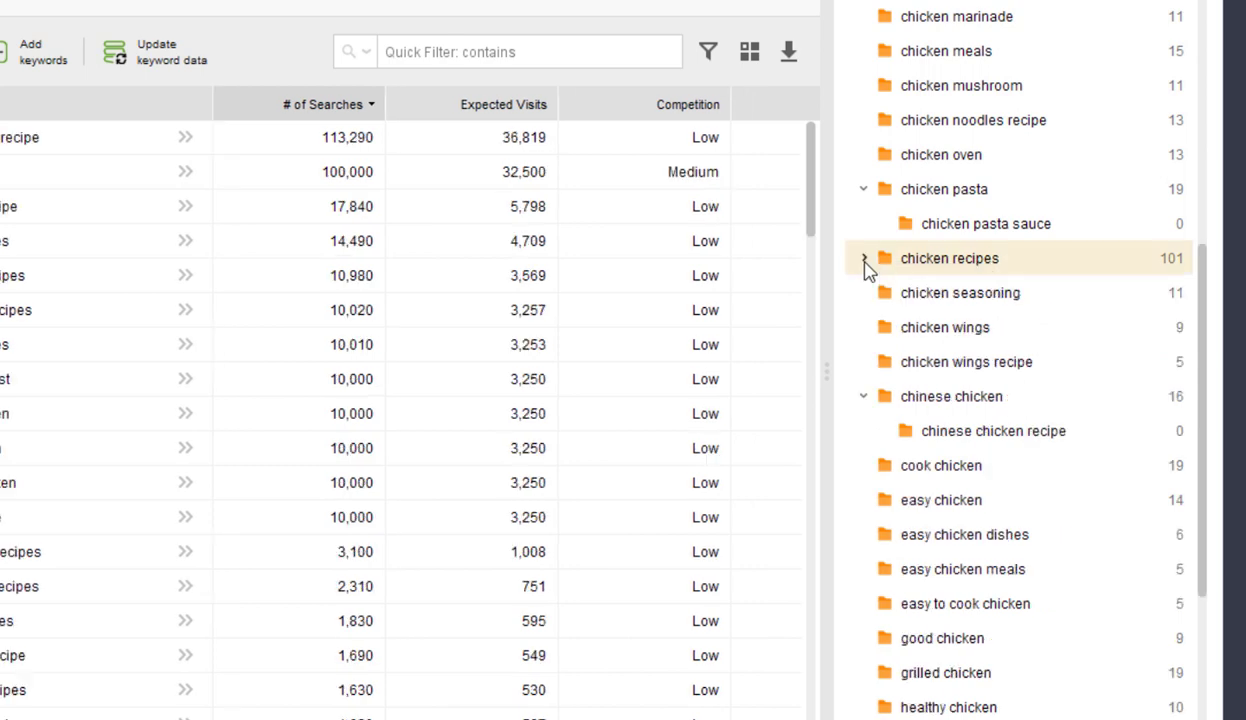
left_click(864, 259)
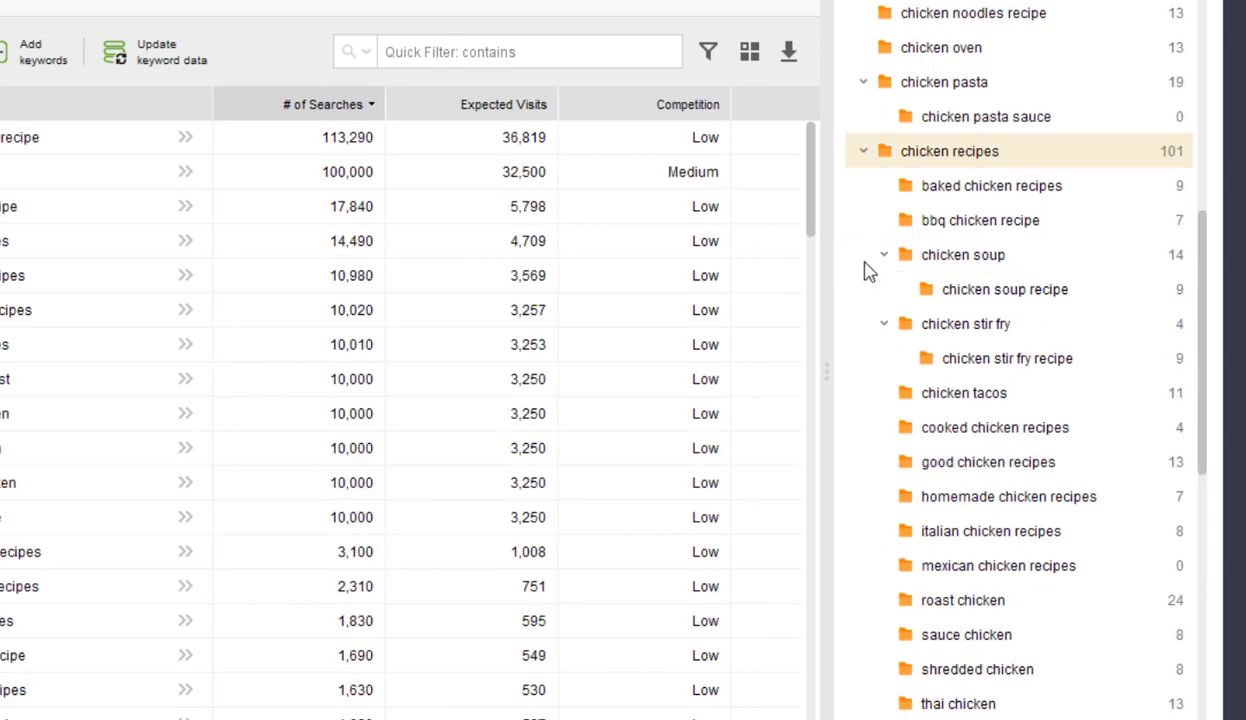
scroll(864, 270, "down", 3)
scroll(864, 270, "up", 3)
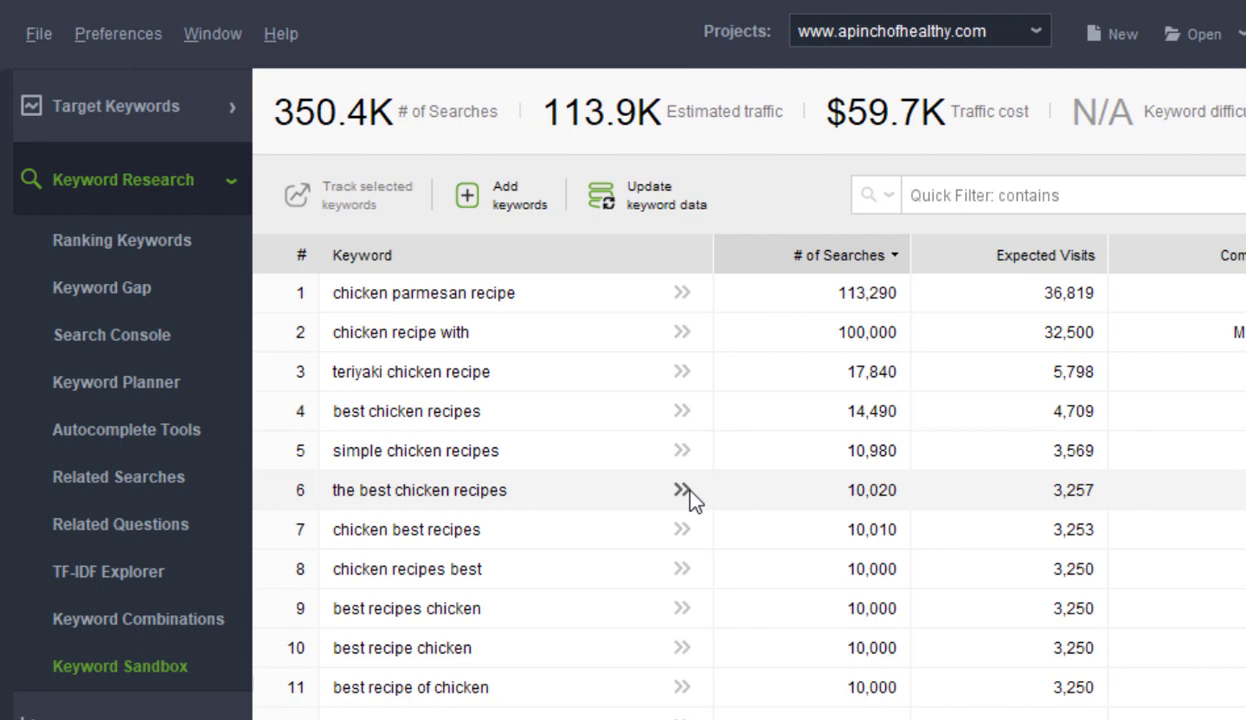
Step: Track 'the best chicken recipes' and 'best recipes chicken', leaving 'chicken recipes best' untracked
left_click(682, 490)
left_click(682, 568)
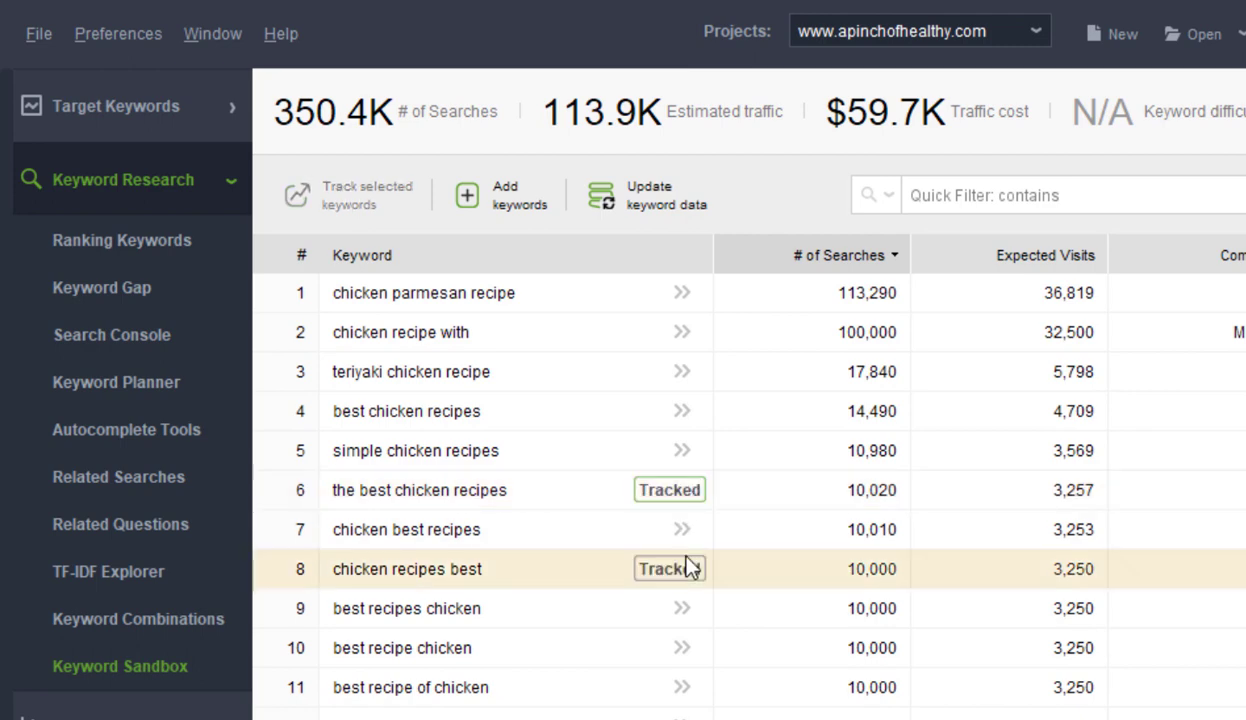
left_click(684, 614)
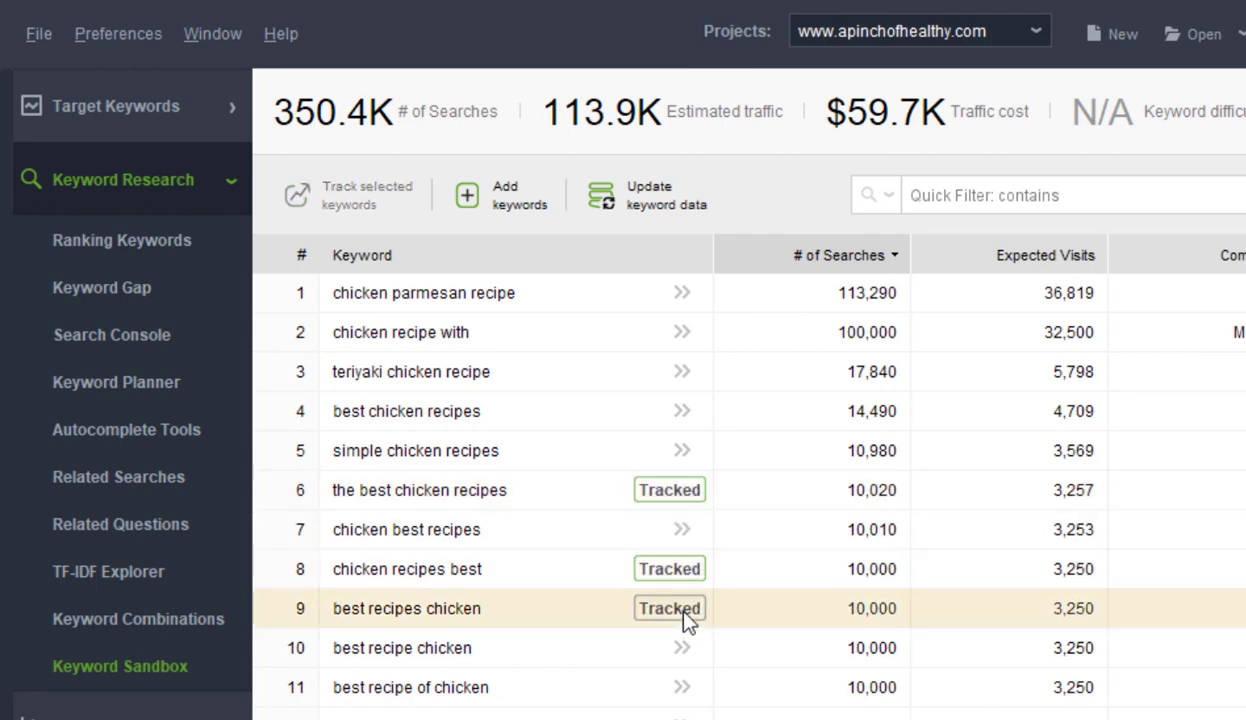
left_click(676, 570)
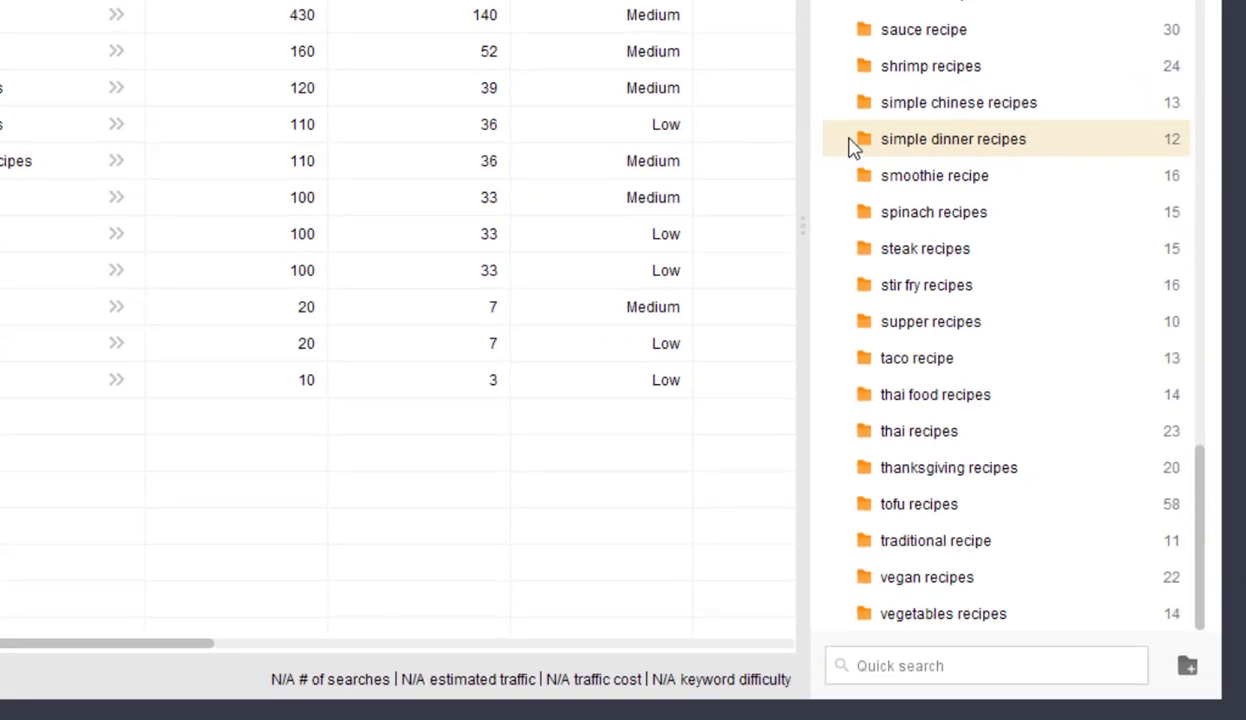
Step: Delete the simple dinner recipes group and view the apple pie recipe keywords in the Keyword Map
right_click(852, 146)
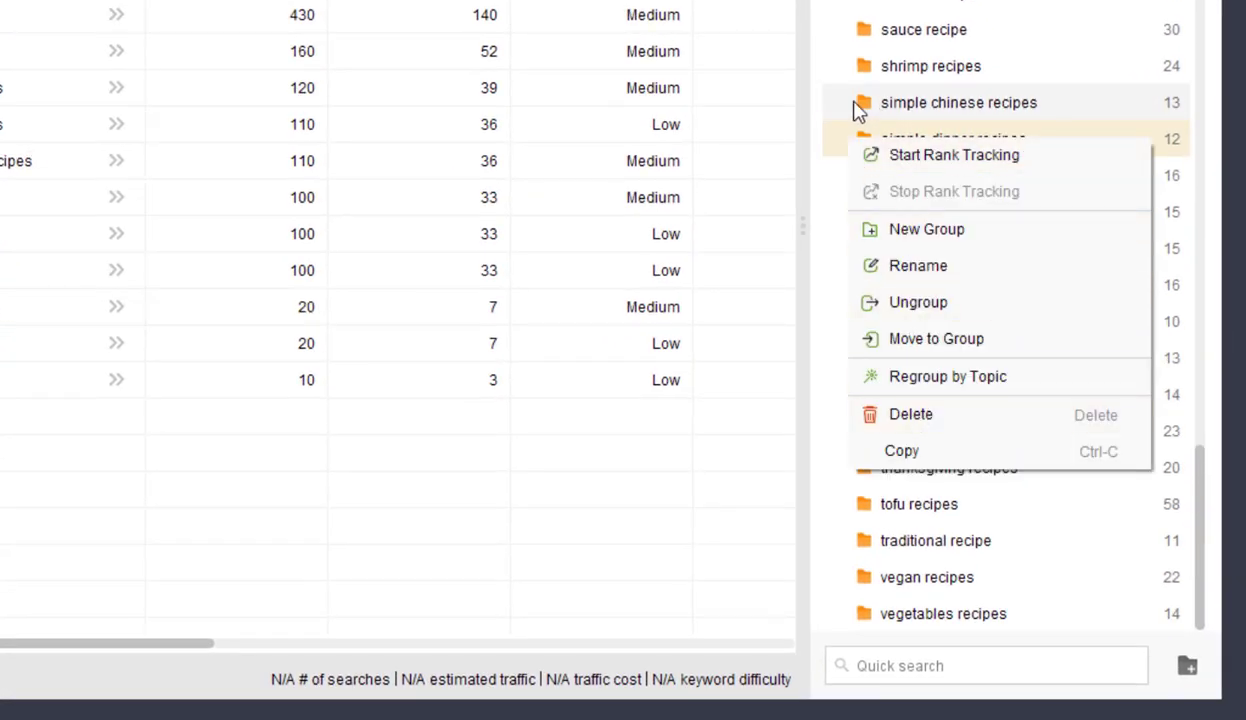
left_click(829, 133)
left_click_drag(829, 139, 862, 592)
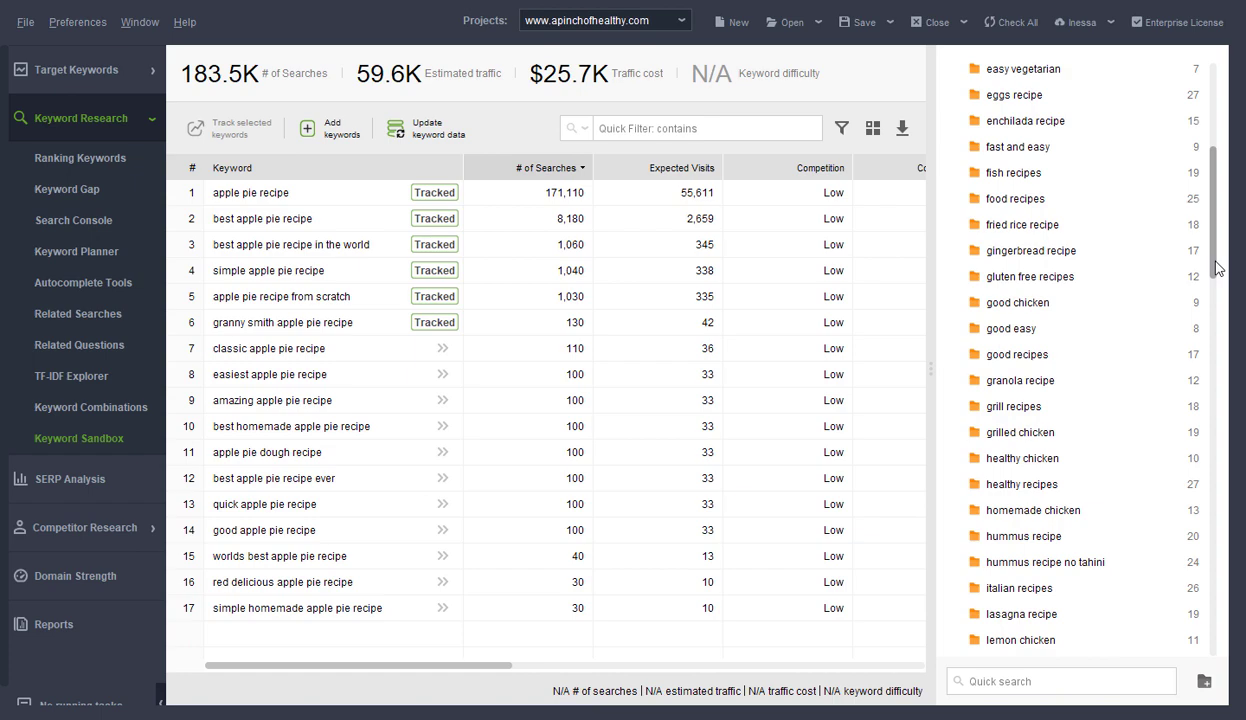
scroll(1218, 233, "down", 2)
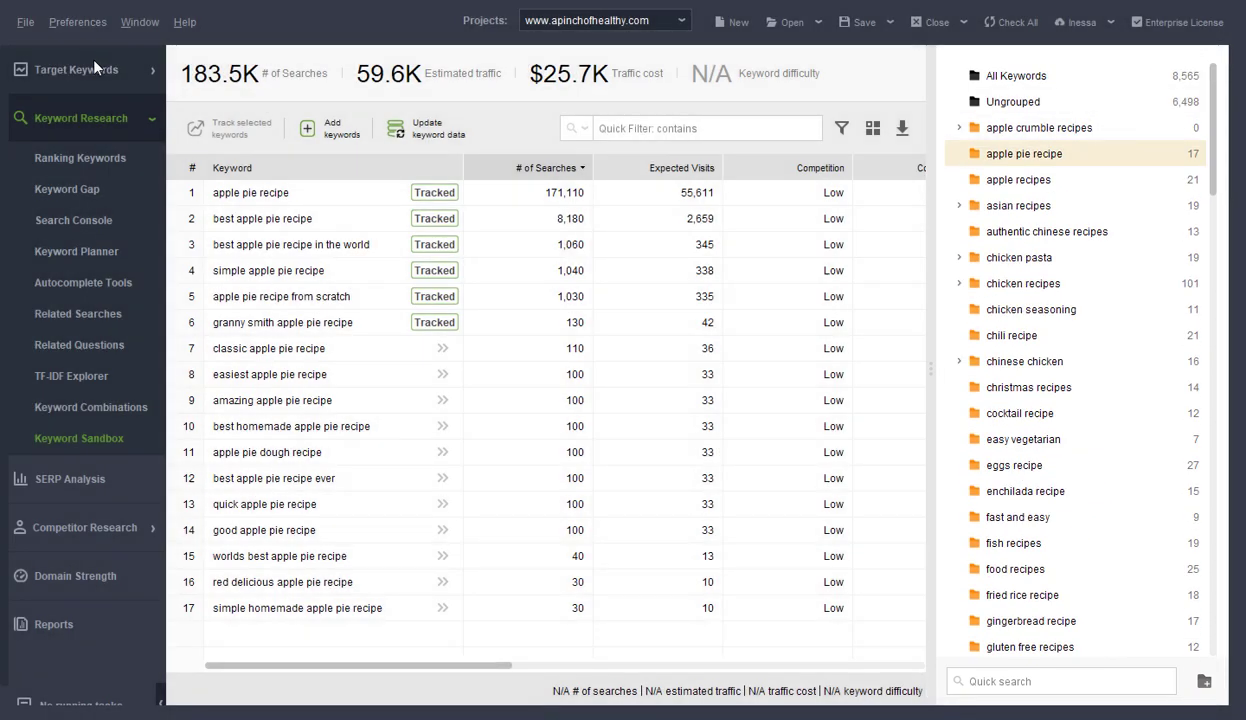
left_click(93, 63)
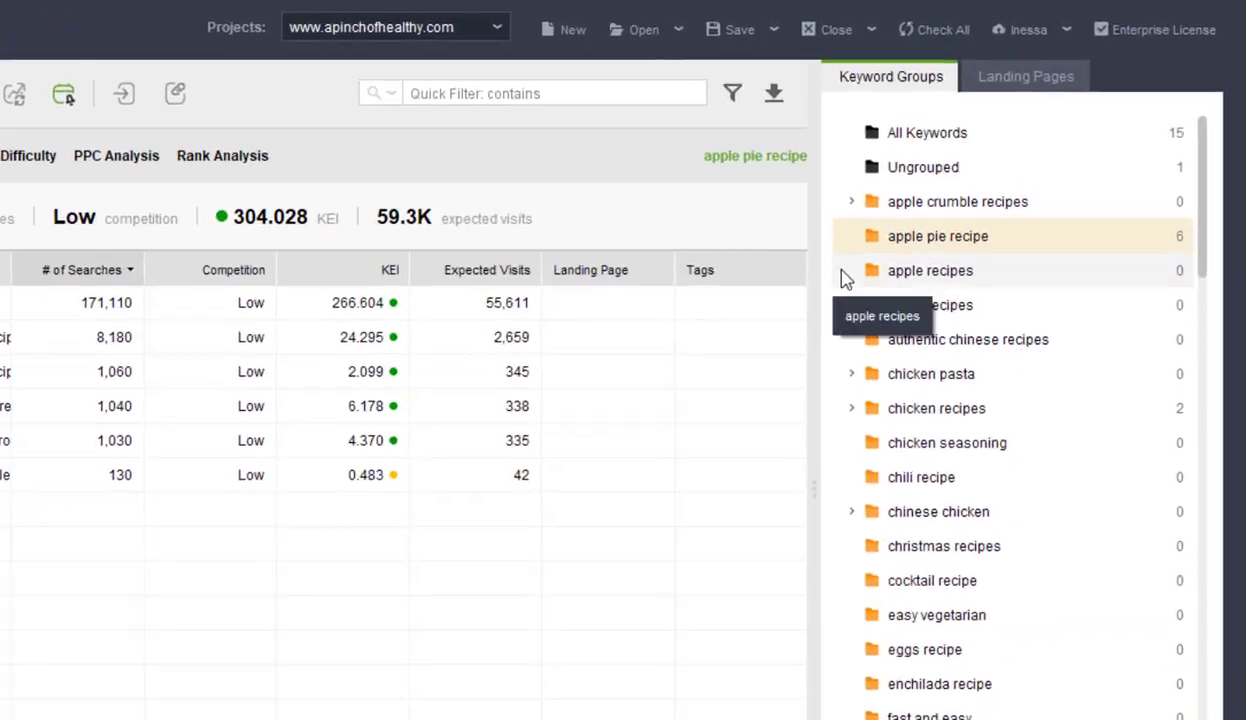
right_click(958, 181)
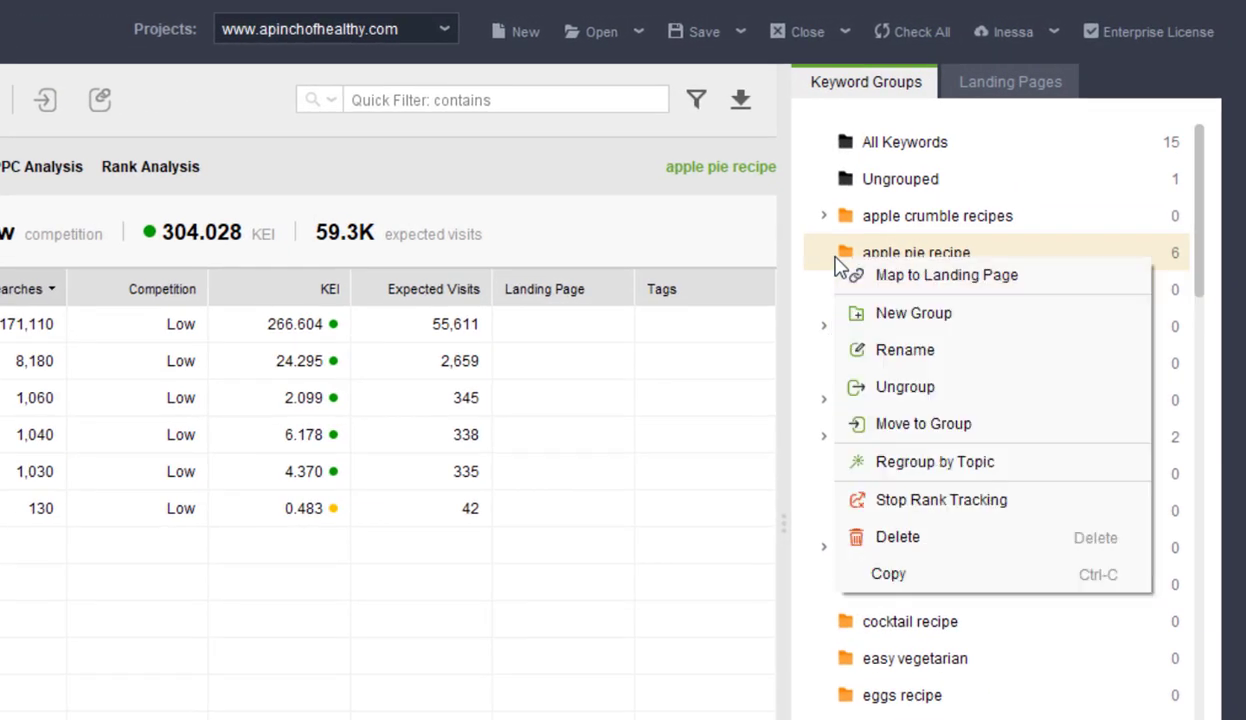
left_click(935, 530)
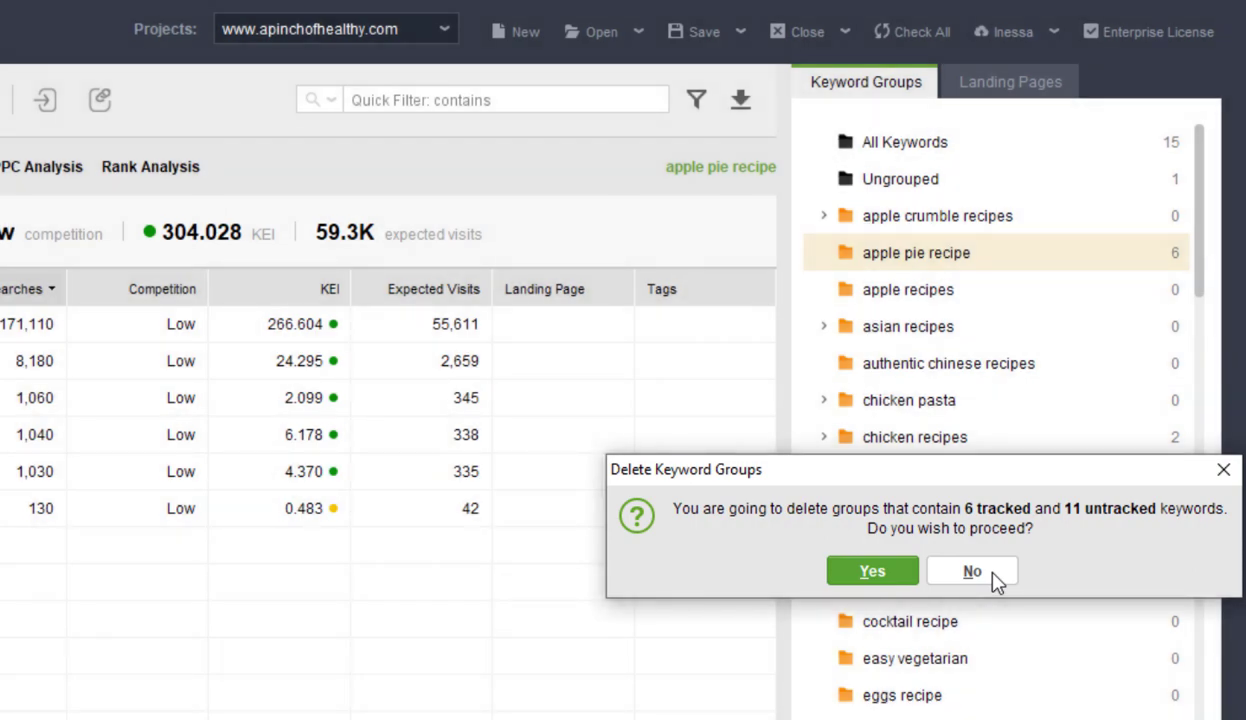
left_click(962, 573)
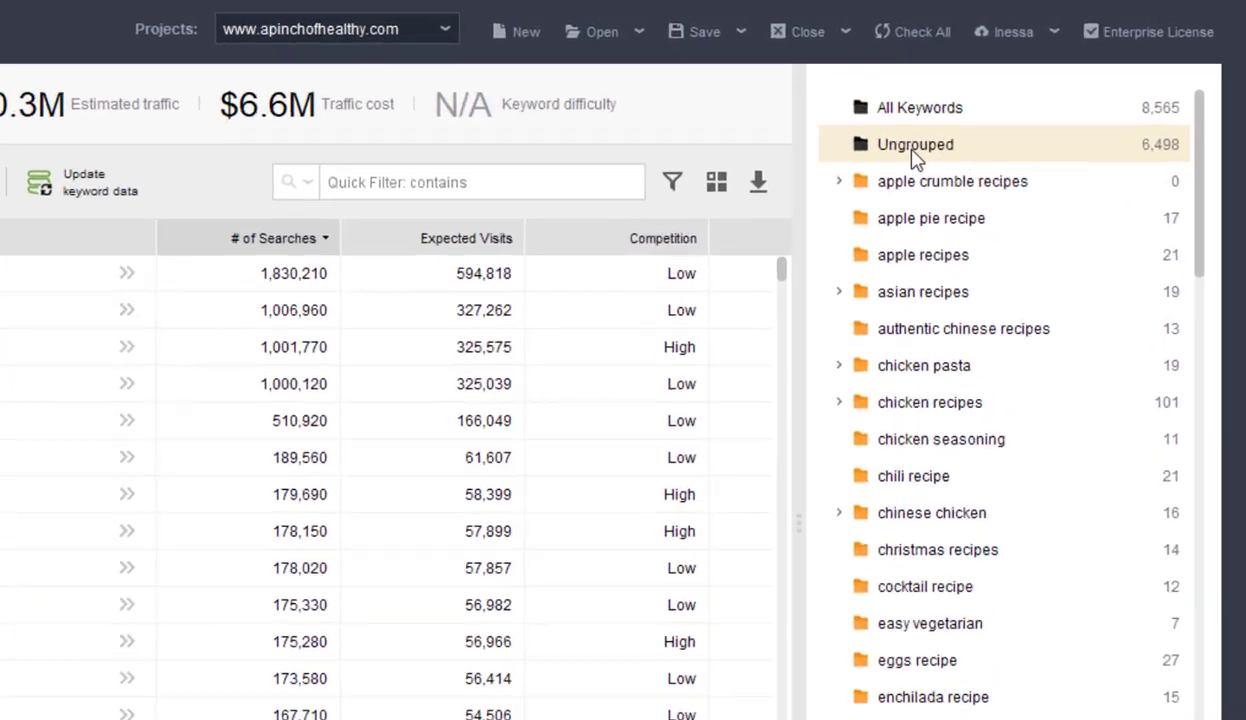
Step: Start Regroup by Topic on the Ungrouped keywords and list the semantic similarity levels
right_click(914, 158)
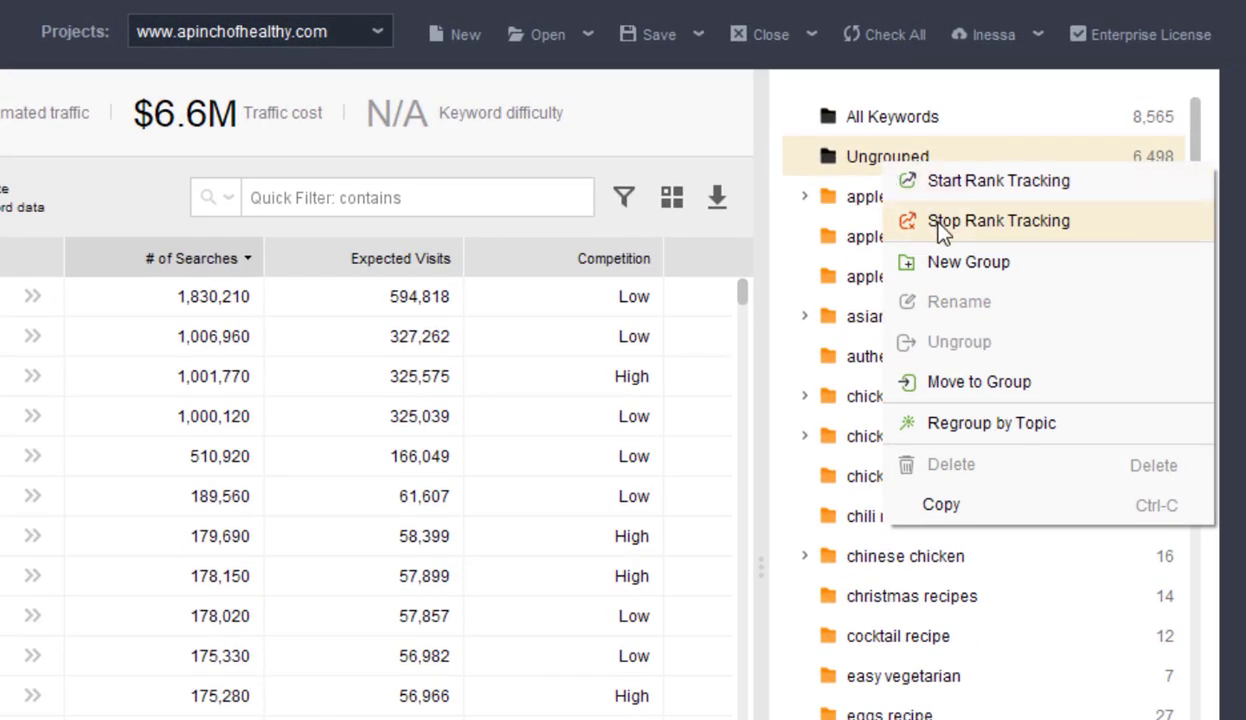
left_click(1012, 425)
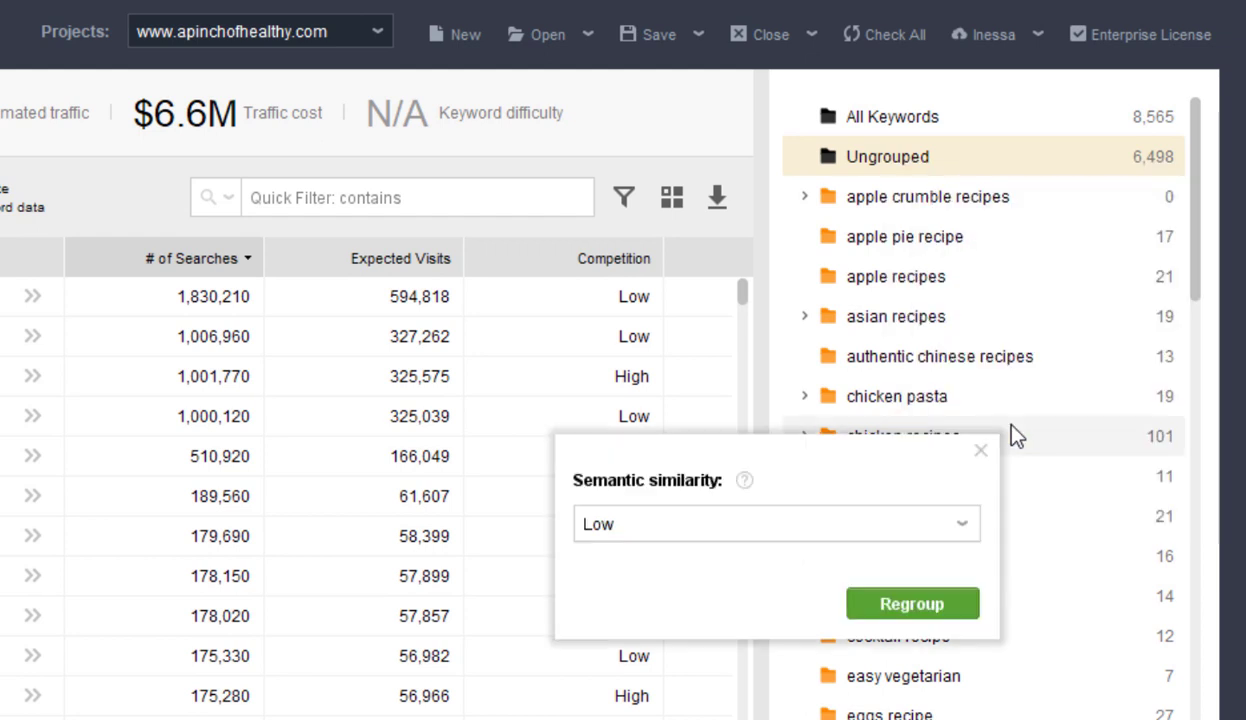
left_click(955, 530)
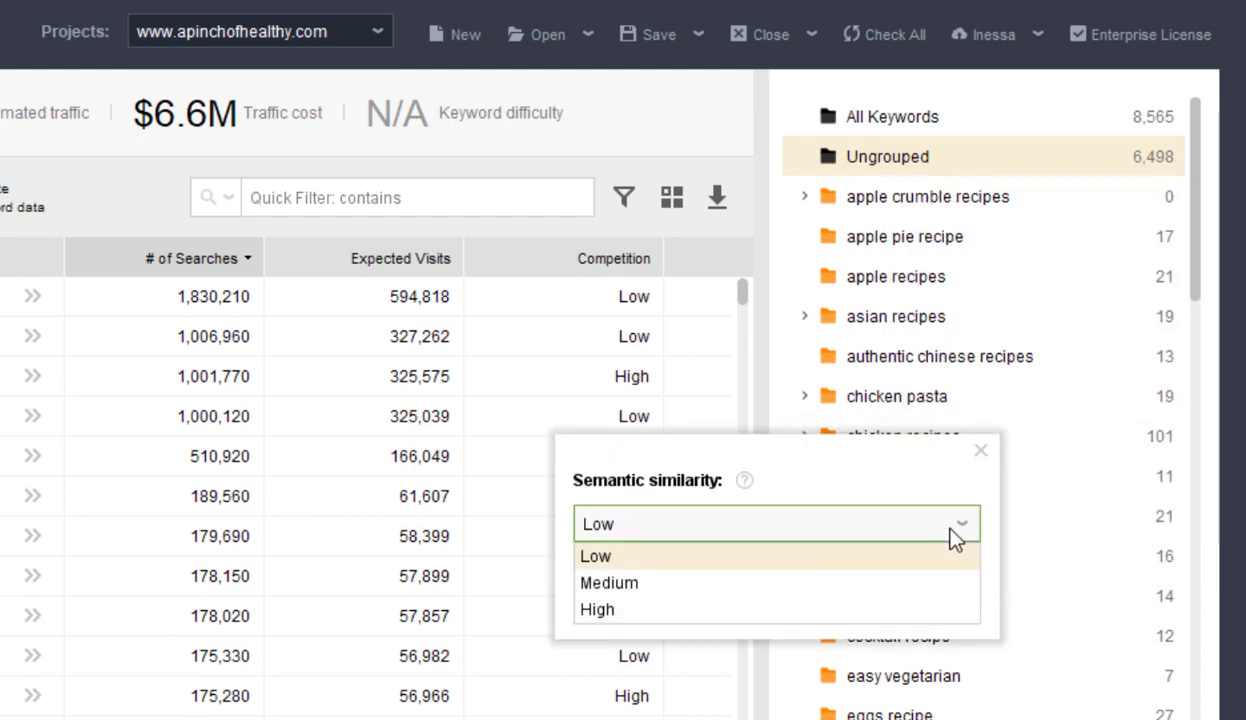